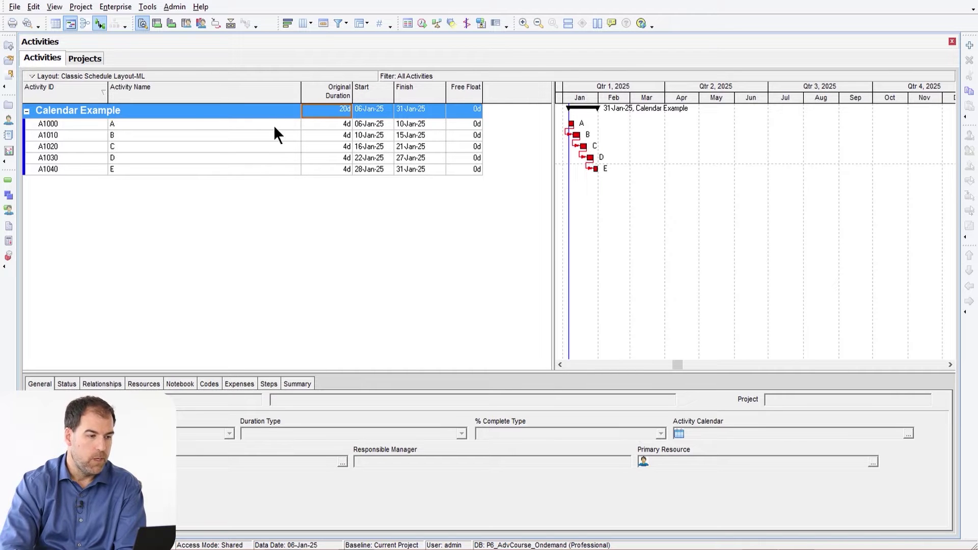
Insert the General › Calendar column right after Activity Name, then narrow Activity Name so Free Float fits.
{"action": "left_click", "coordinate": [304, 24]}
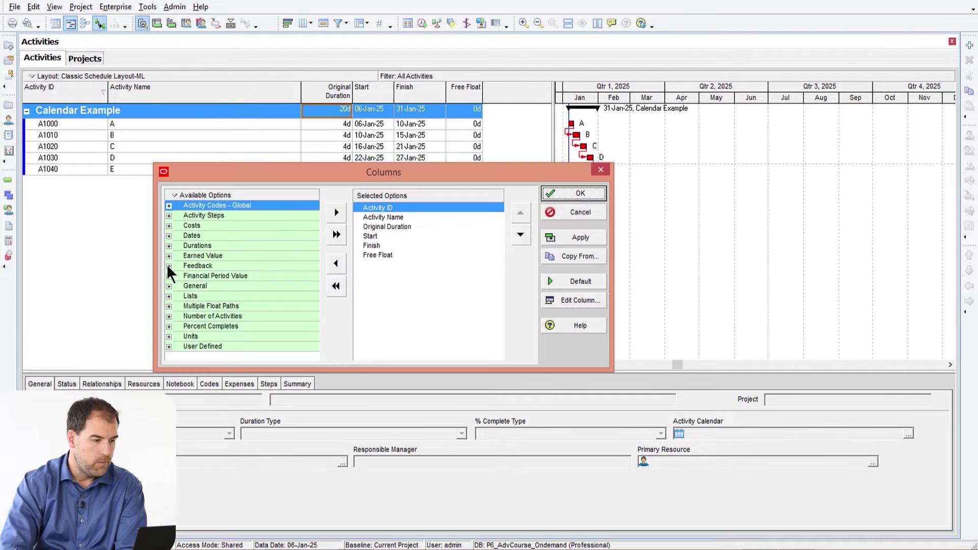
{"action": "left_click", "coordinate": [169, 286]}
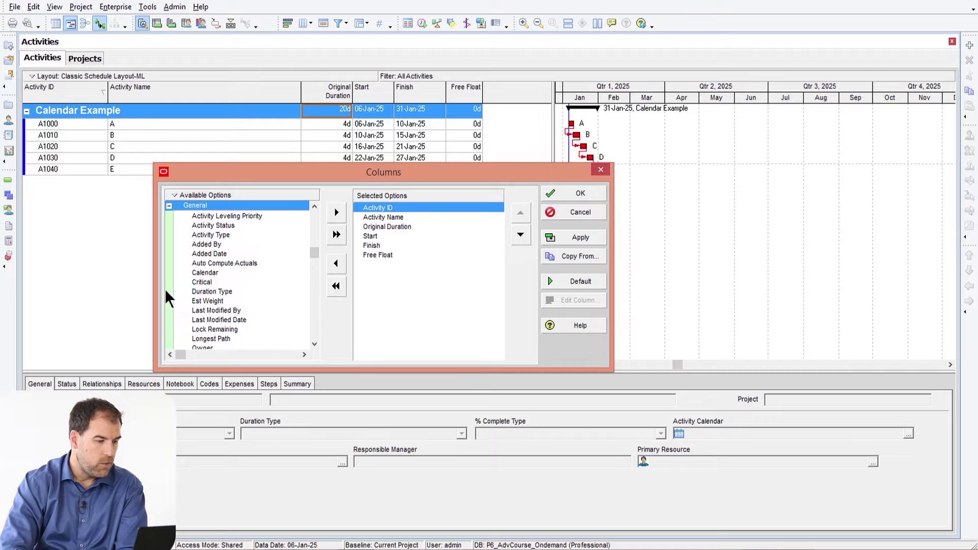
{"action": "double_click", "coordinate": [198, 273]}
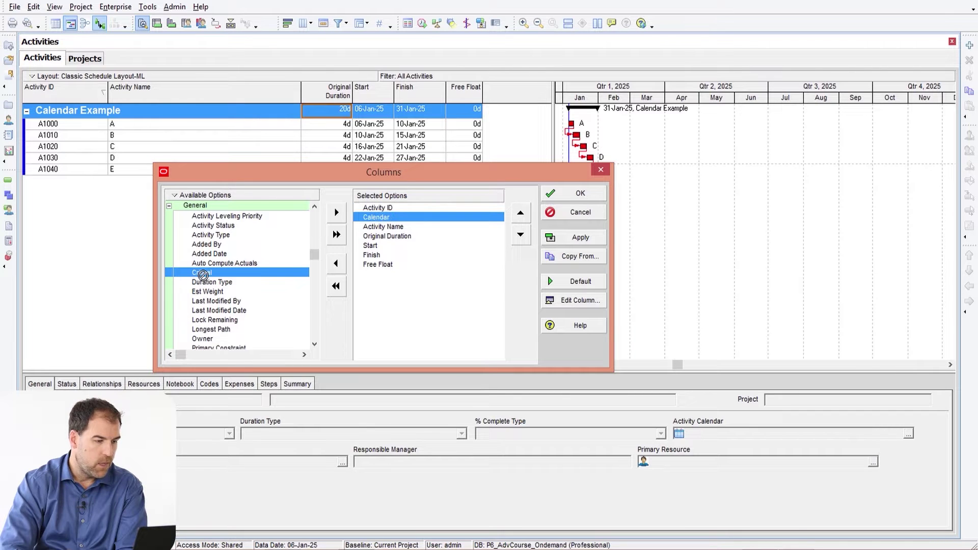
{"action": "left_click", "coordinate": [528, 234]}
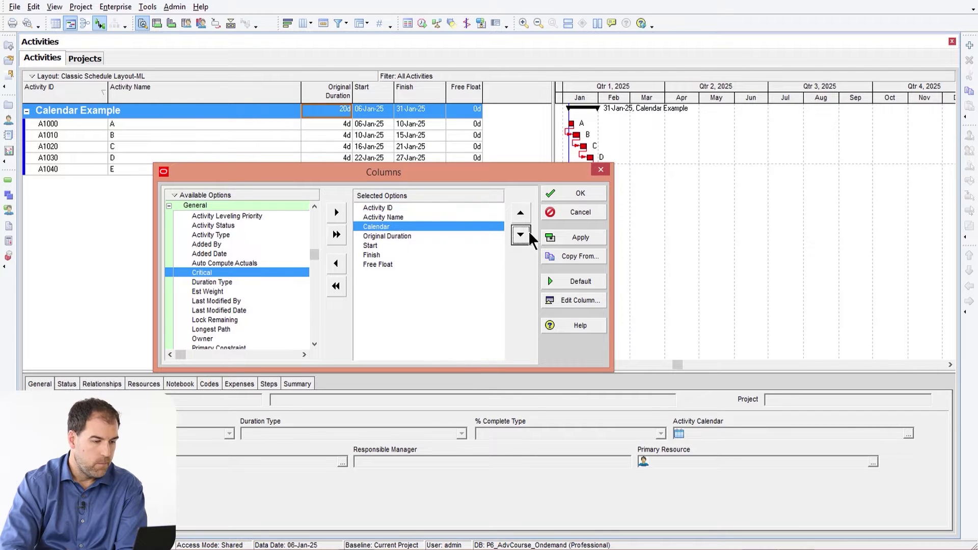
{"action": "left_click", "coordinate": [578, 193]}
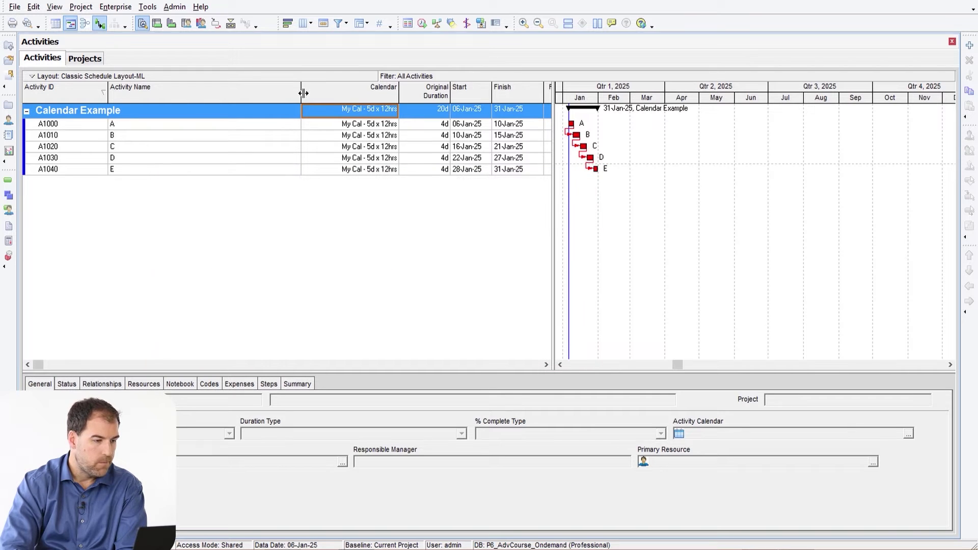
{"action": "left_click_drag", "start_coordinate": [303, 93], "coordinate": [215, 94]}
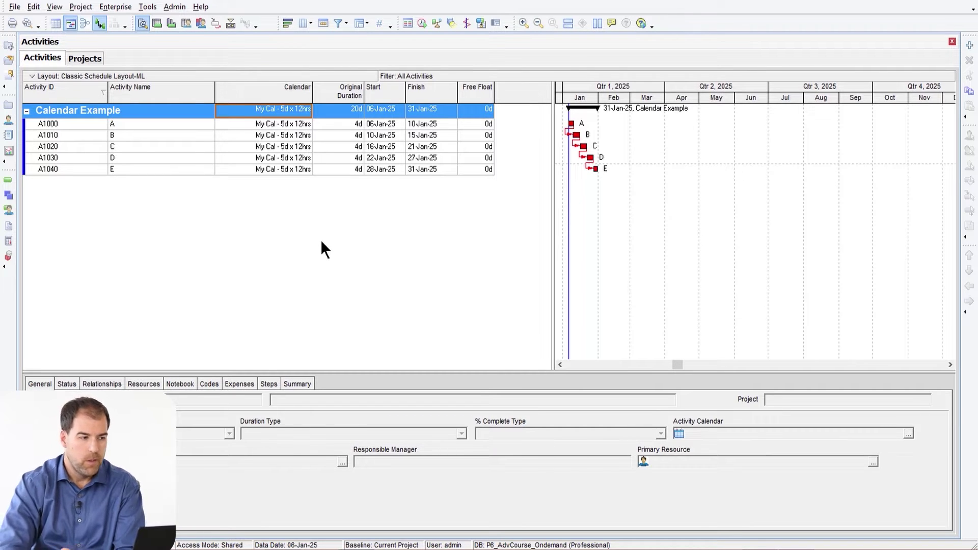
{"action": "left_click", "coordinate": [33, 7]}
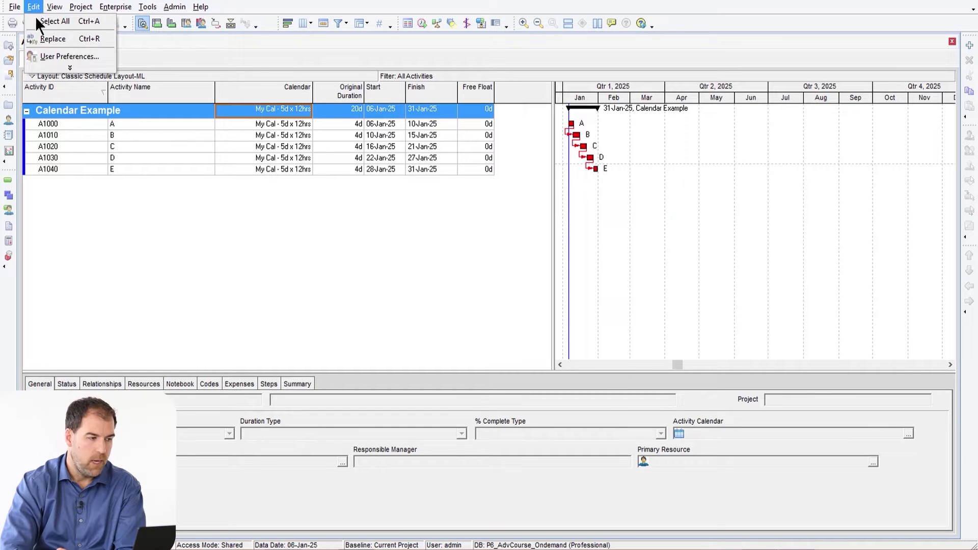
Set the User Preferences duration format to 2 decimal places.
{"action": "left_click", "coordinate": [48, 54]}
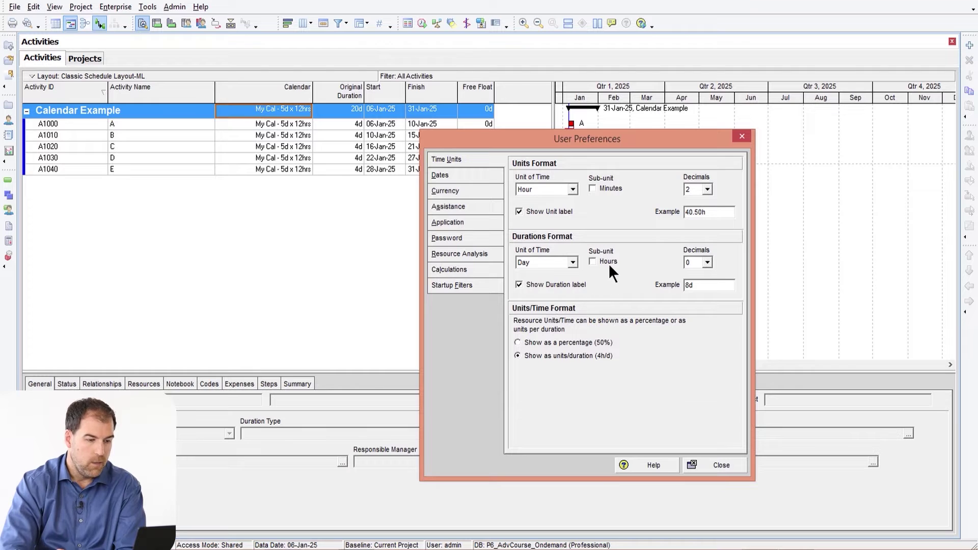
{"action": "left_click", "coordinate": [709, 262]}
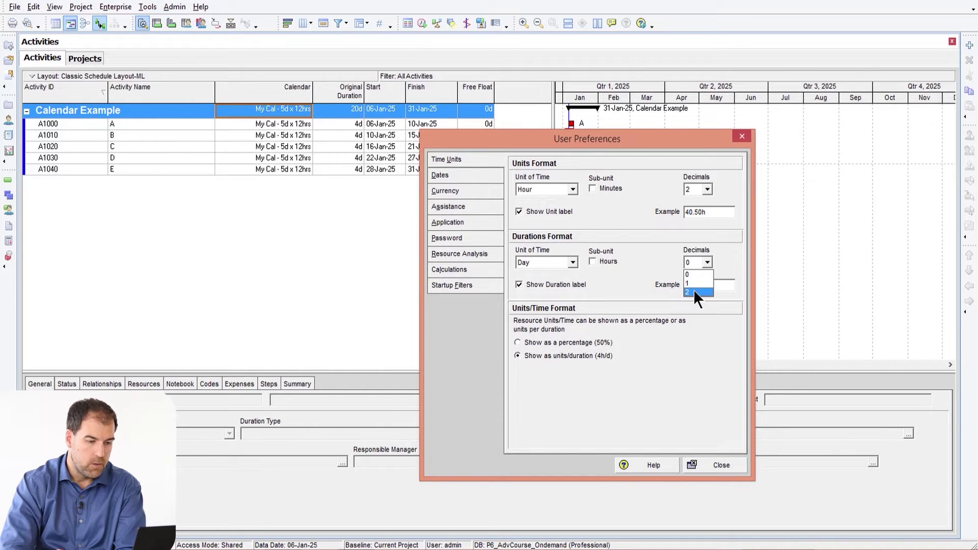
{"action": "left_click", "coordinate": [693, 291]}
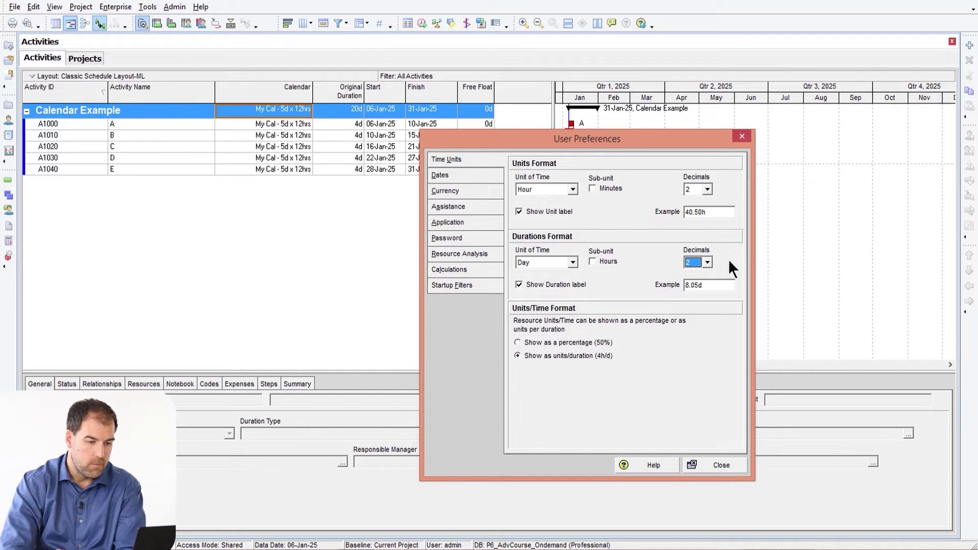
{"action": "left_click", "coordinate": [711, 466]}
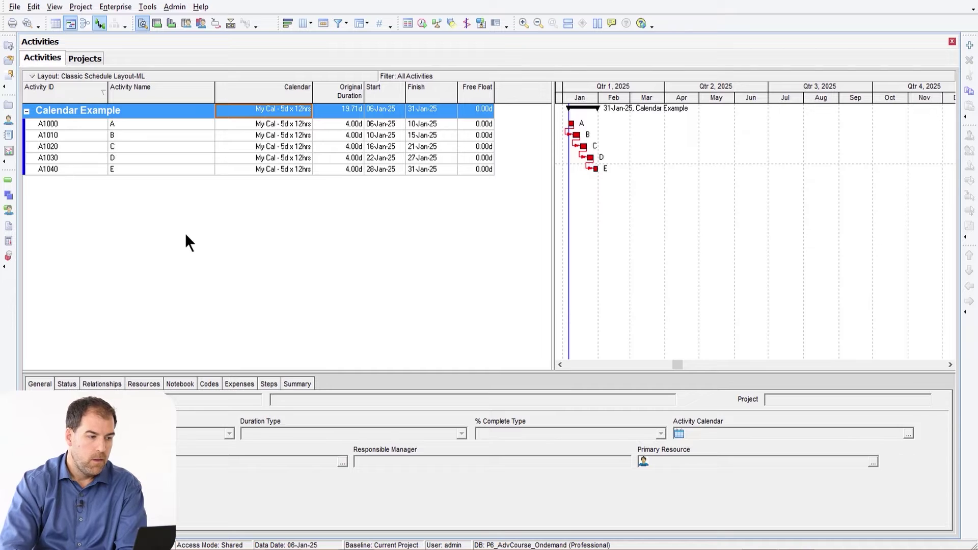
{"action": "left_click", "coordinate": [261, 126]}
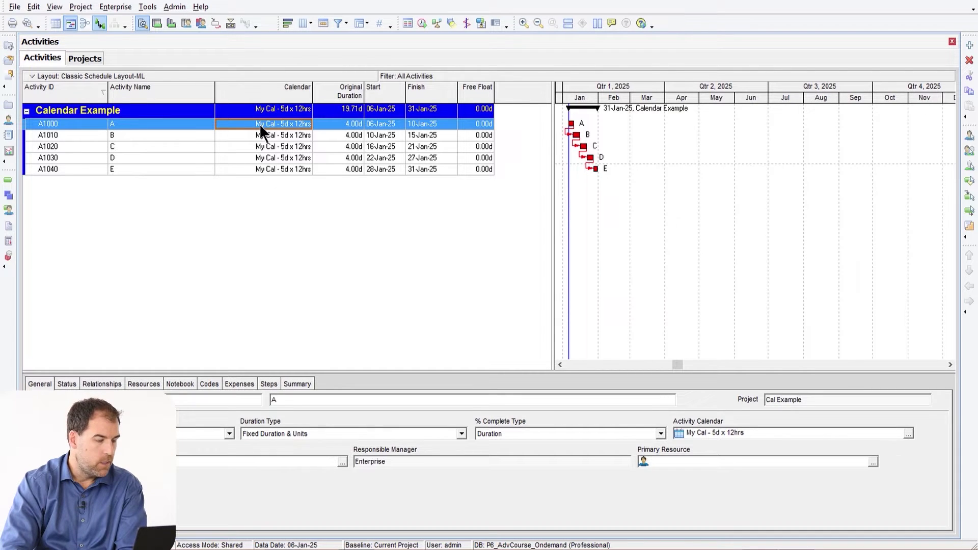
Assign activity A1000 the My Cal - 5d x 5hrs calendar, stretching it to 9.60d.
{"action": "double_click", "coordinate": [306, 124]}
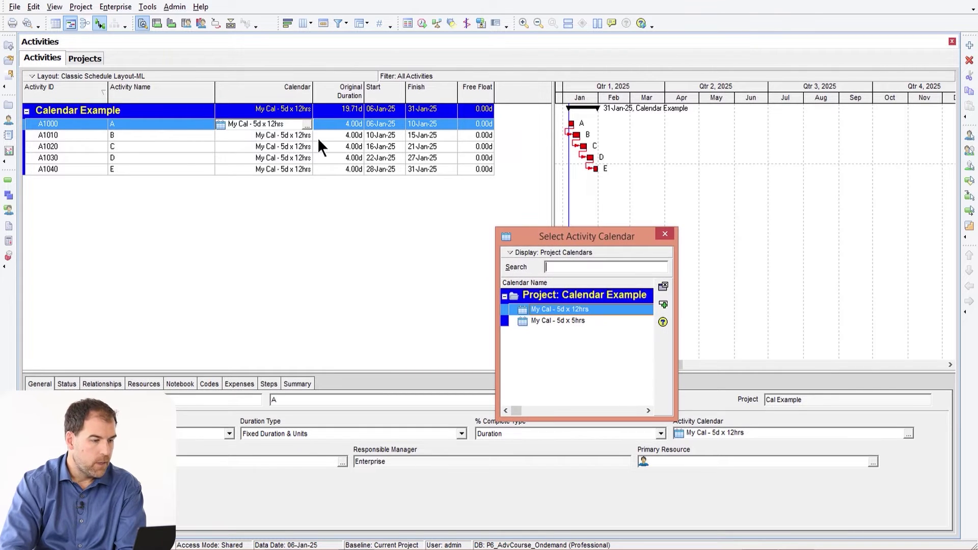
{"action": "left_click", "coordinate": [553, 319]}
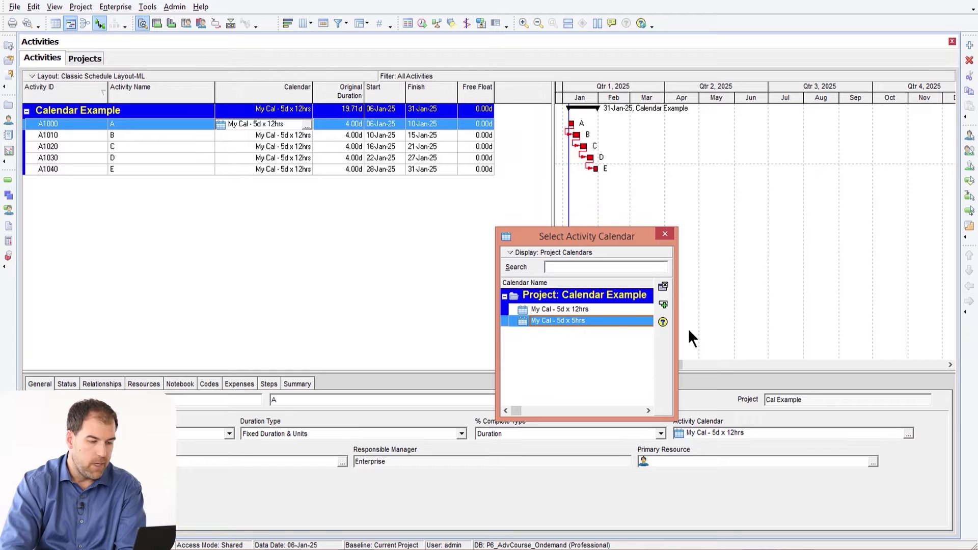
{"action": "left_click", "coordinate": [663, 306]}
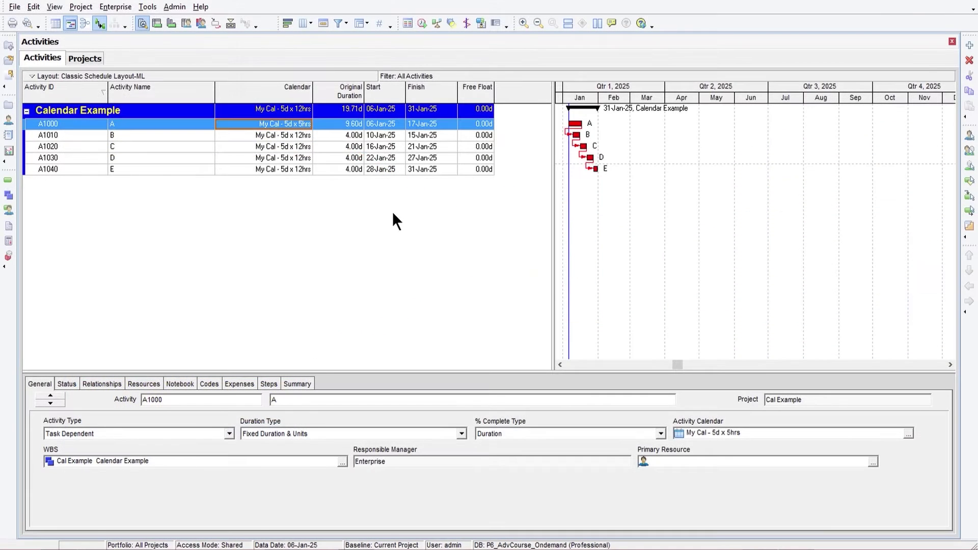
{"action": "left_click", "coordinate": [118, 7]}
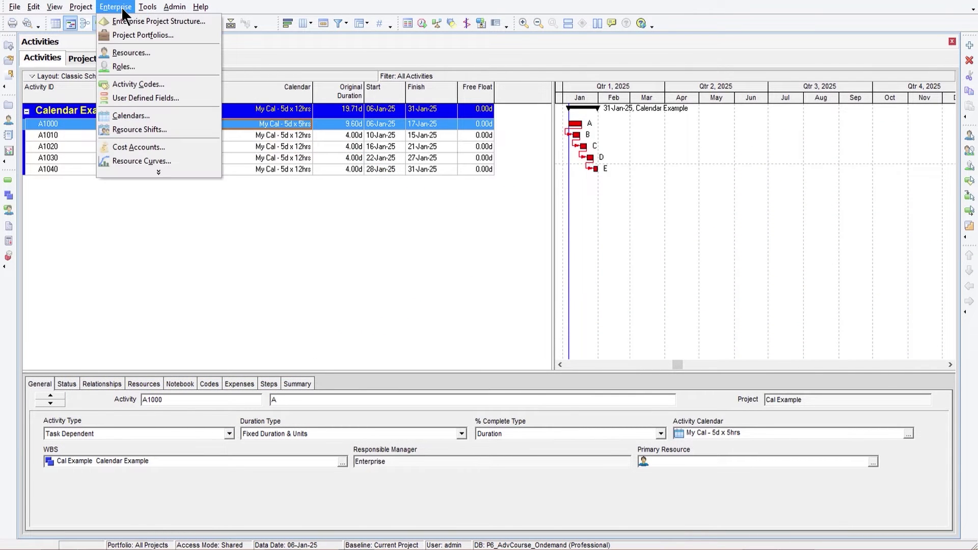
Open the My Cal - 5d x 12hrs calendar and inspect its 12.0 hours-per-day setting.
{"action": "left_click", "coordinate": [128, 115]}
{"action": "left_click", "coordinate": [234, 144]}
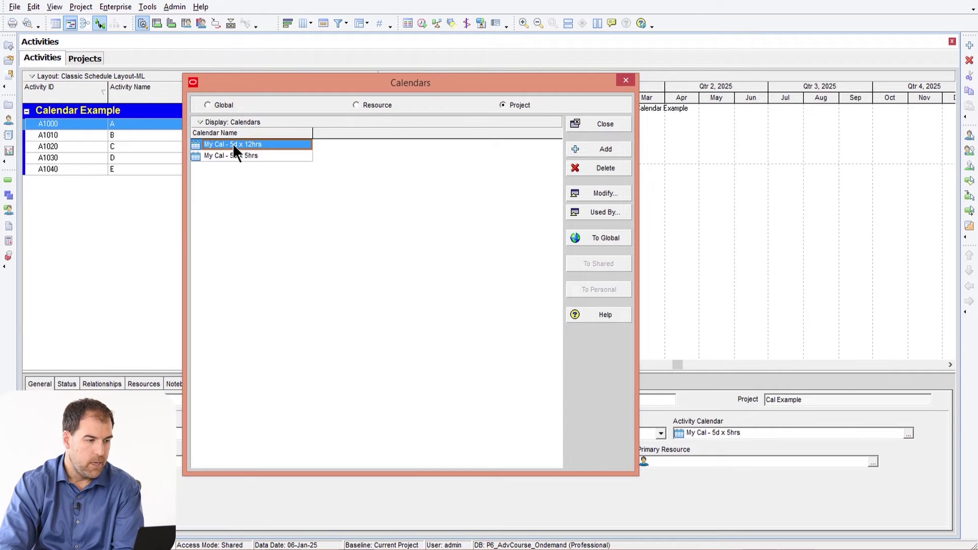
{"action": "left_click", "coordinate": [608, 193]}
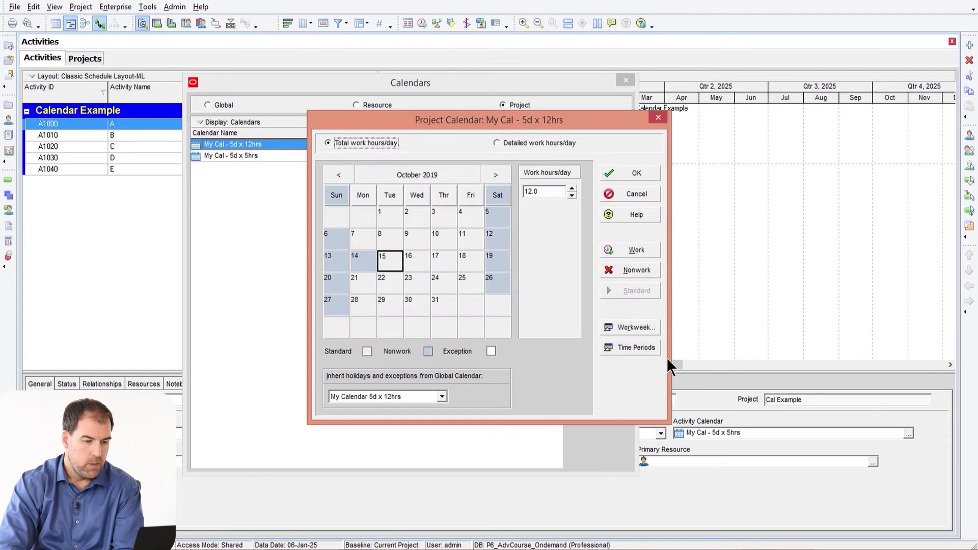
{"action": "left_click", "coordinate": [616, 347]}
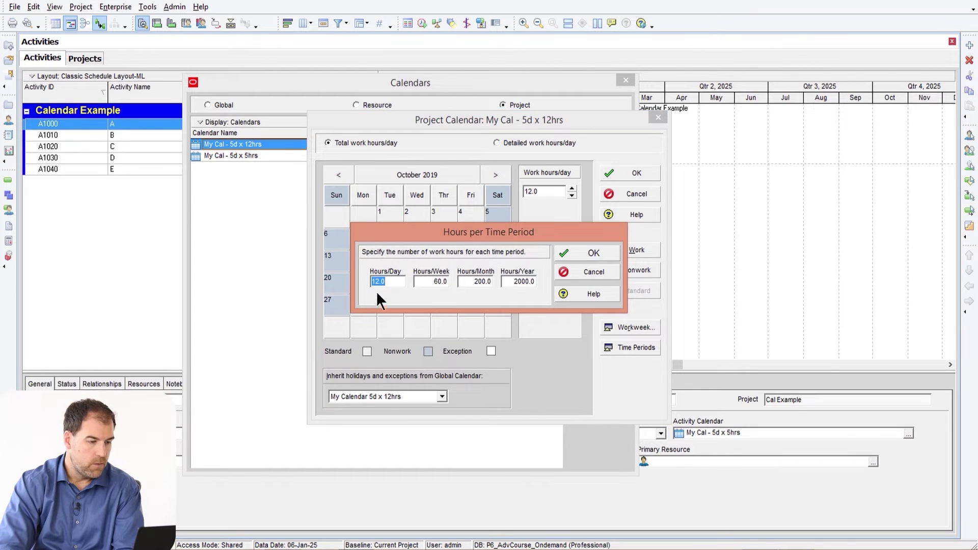
{"action": "left_click", "coordinate": [391, 280]}
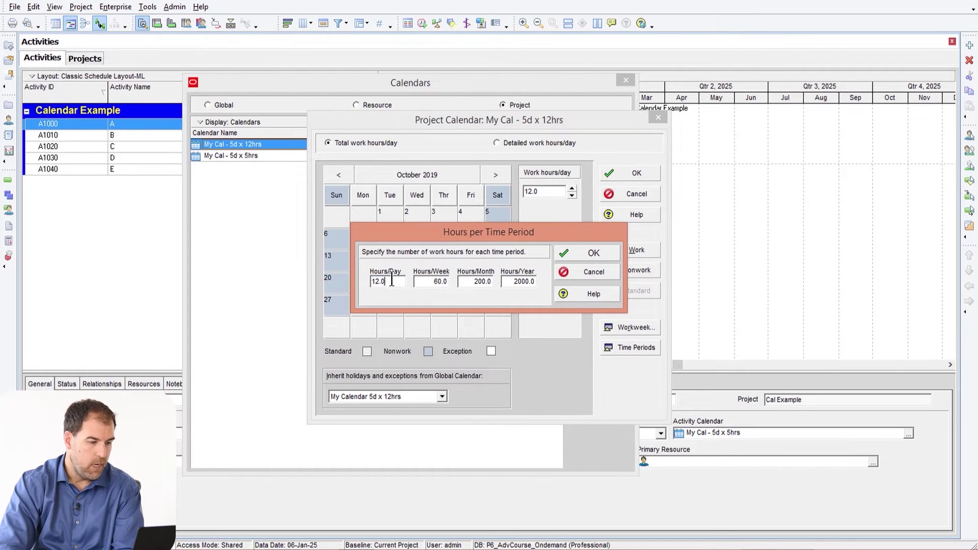
{"action": "left_click_drag", "start_coordinate": [396, 282], "coordinate": [359, 281]}
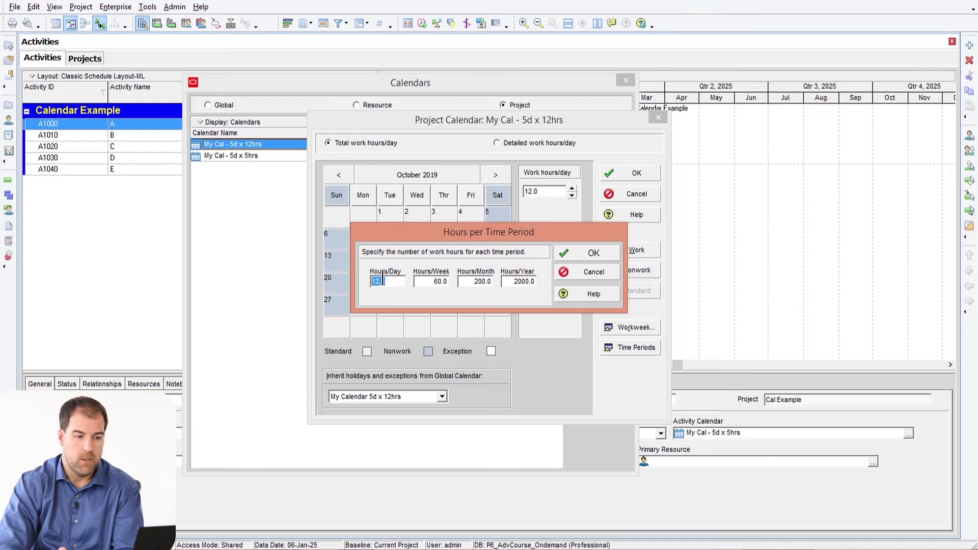
Cancel the hours-per-period and calendar dialogs without saving, returning to the activity table.
{"action": "left_click", "coordinate": [592, 271]}
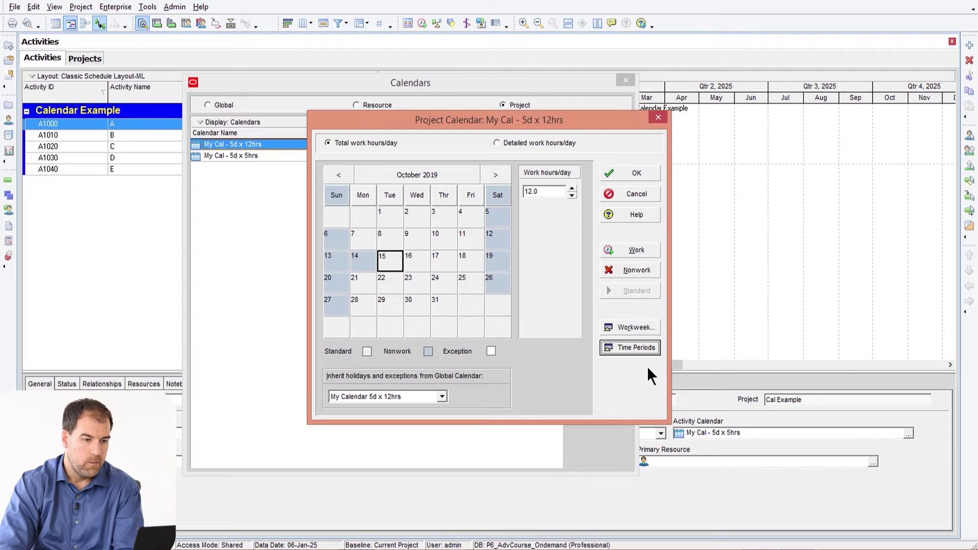
{"action": "left_click", "coordinate": [625, 194]}
{"action": "left_click", "coordinate": [602, 126]}
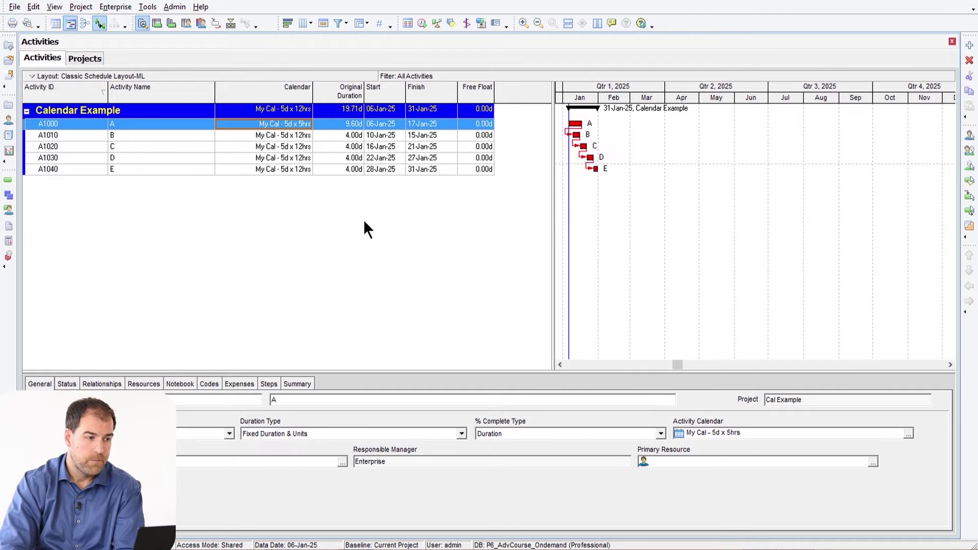
{"action": "left_click", "coordinate": [174, 7]}
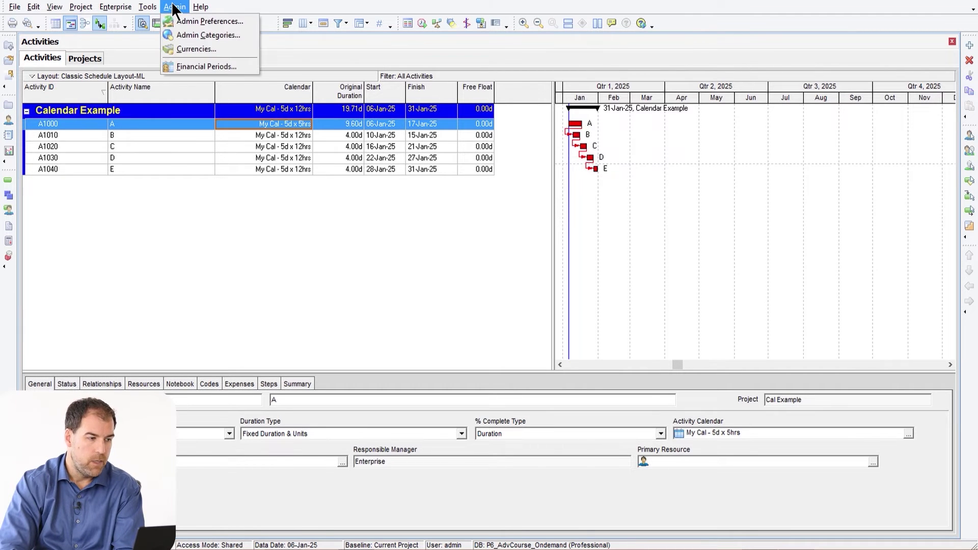
{"action": "left_click", "coordinate": [182, 20]}
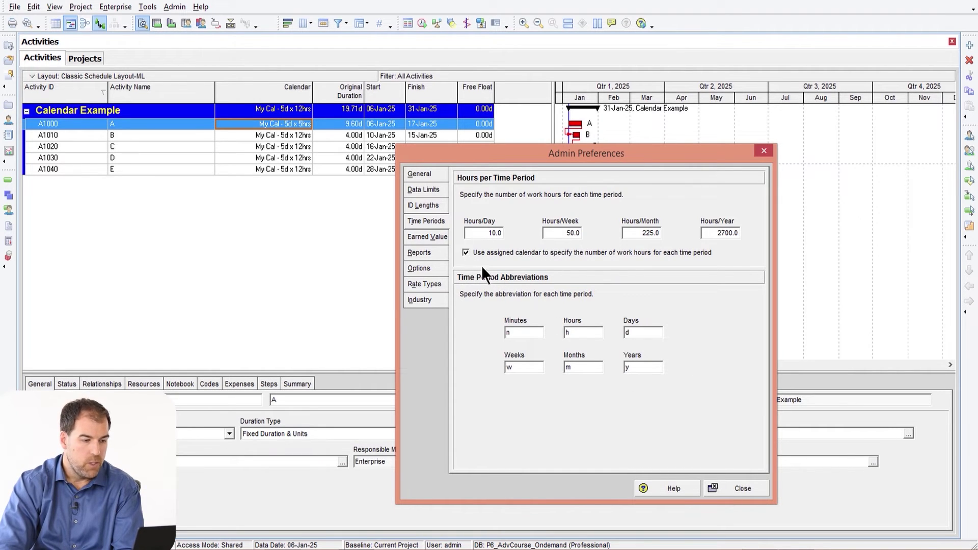
{"action": "left_click", "coordinate": [472, 233]}
{"action": "left_click_drag", "start_coordinate": [475, 233], "coordinate": [468, 237]}
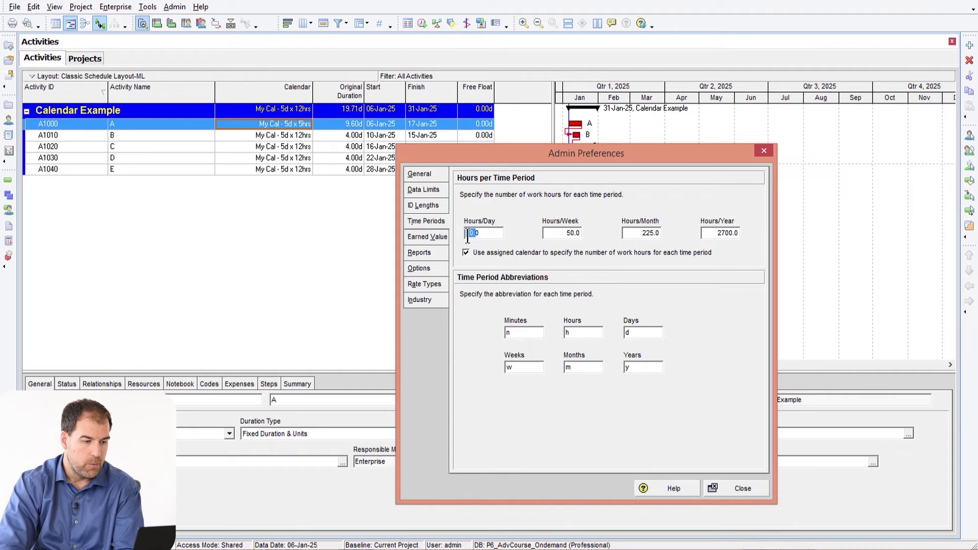
{"action": "left_click", "coordinate": [469, 236]}
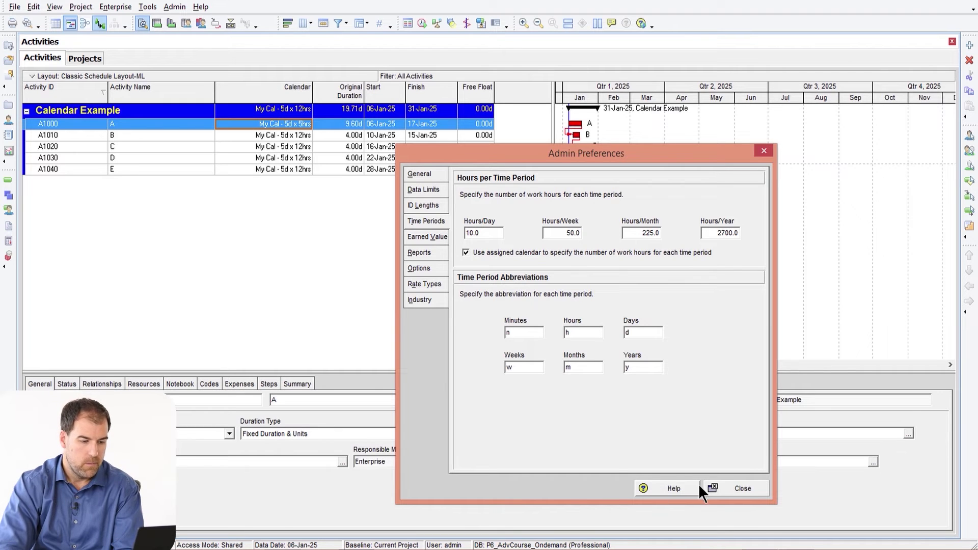
{"action": "left_click", "coordinate": [737, 489]}
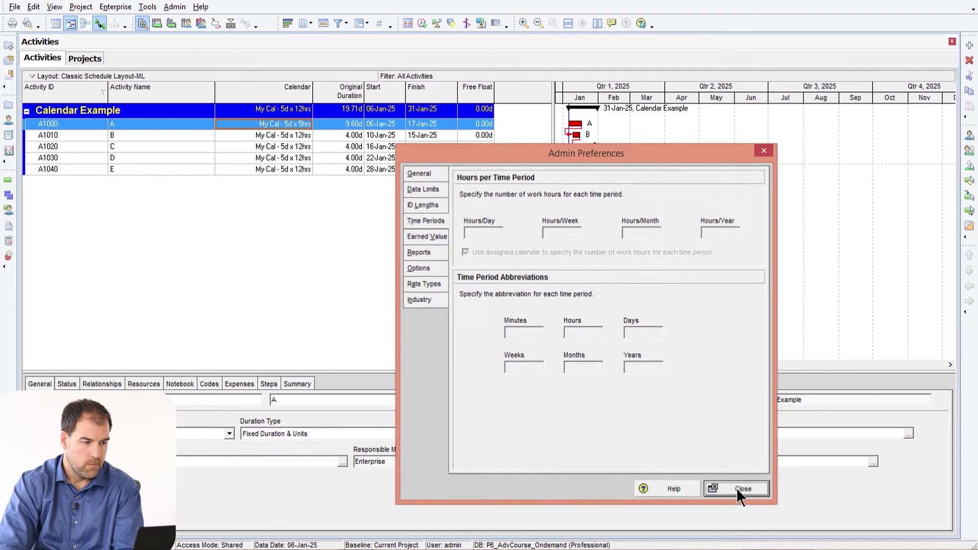
{"action": "left_click", "coordinate": [735, 487]}
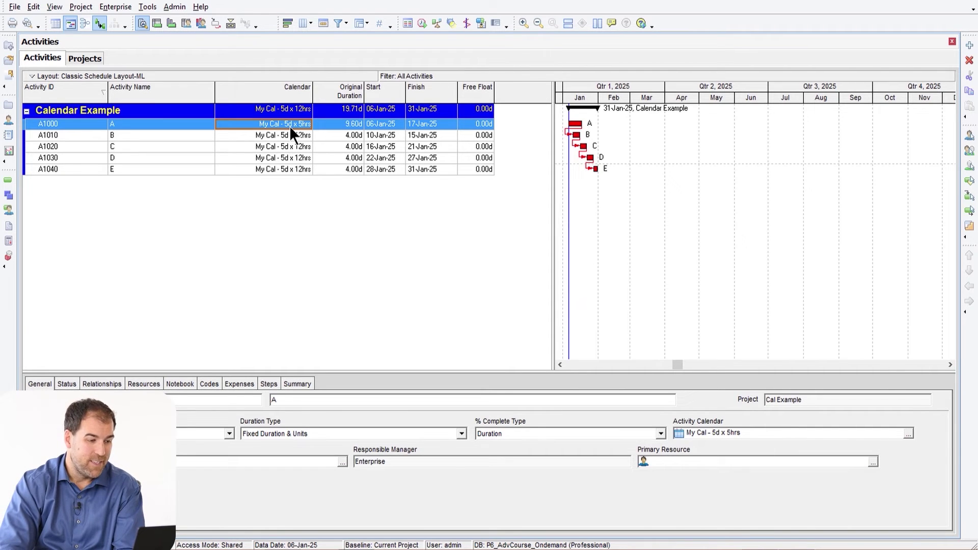
{"action": "left_click", "coordinate": [338, 125]}
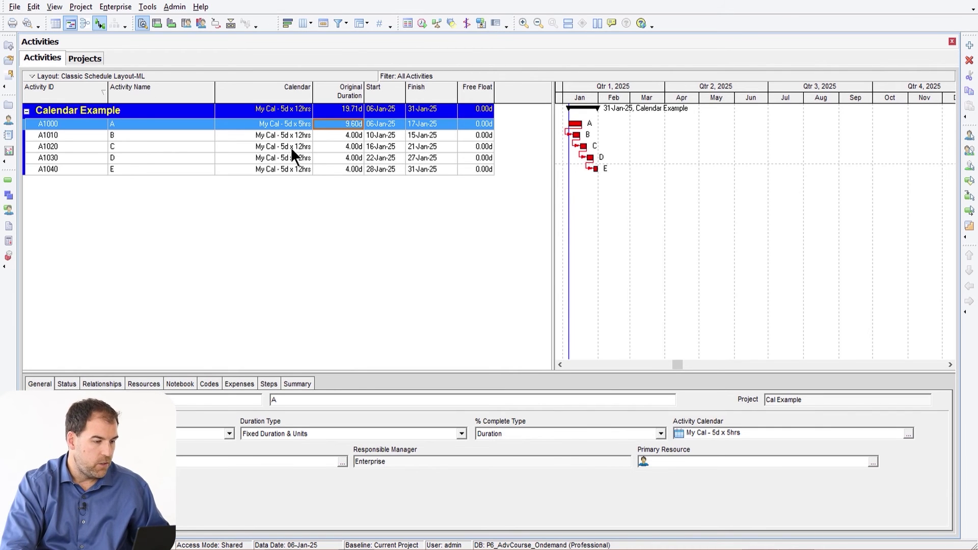
{"action": "left_click", "coordinate": [294, 147], "text": "ctrl"}
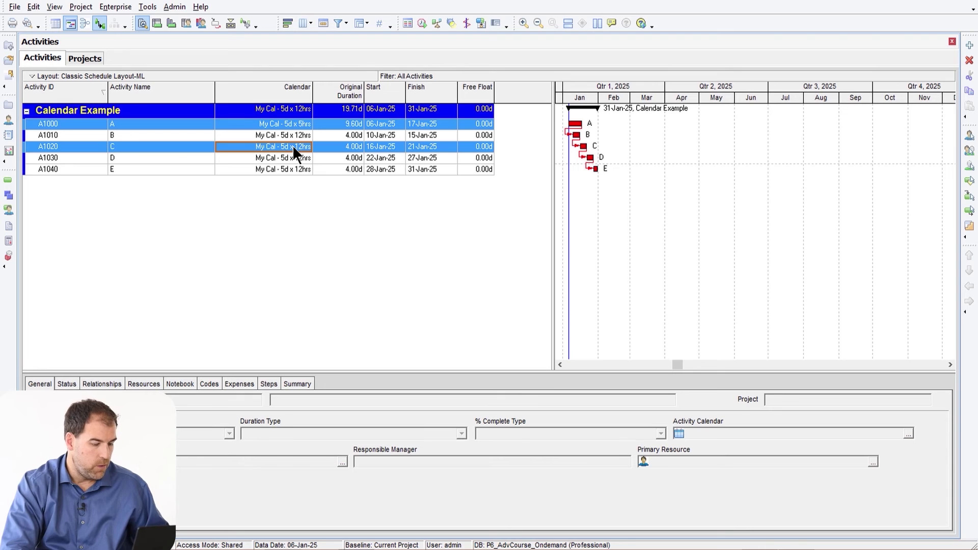
Fill activity A's My Cal - 5d x 5hrs calendar down to activities B and C.
{"action": "left_click", "coordinate": [292, 122]}
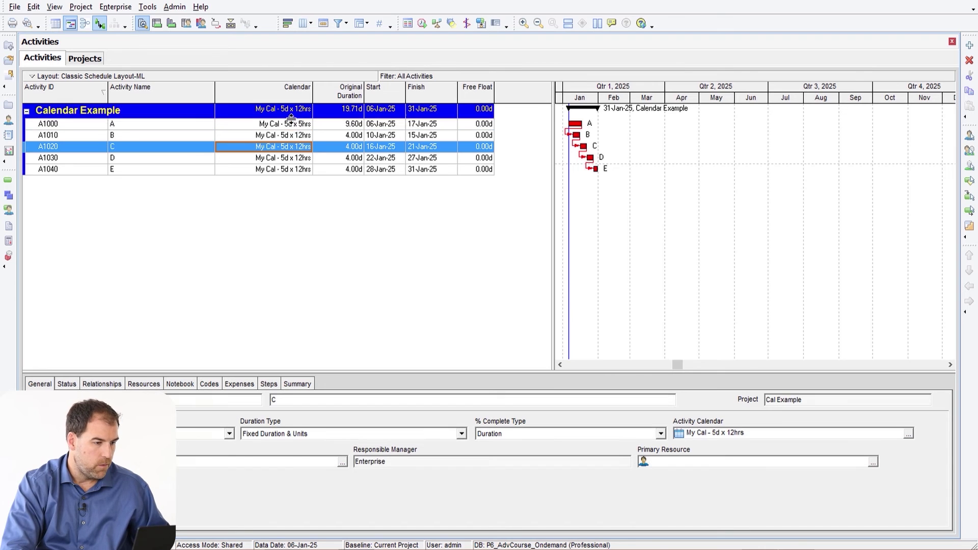
{"action": "left_click", "coordinate": [295, 147], "text": "shift"}
{"action": "key", "text": "ctrl+d"}
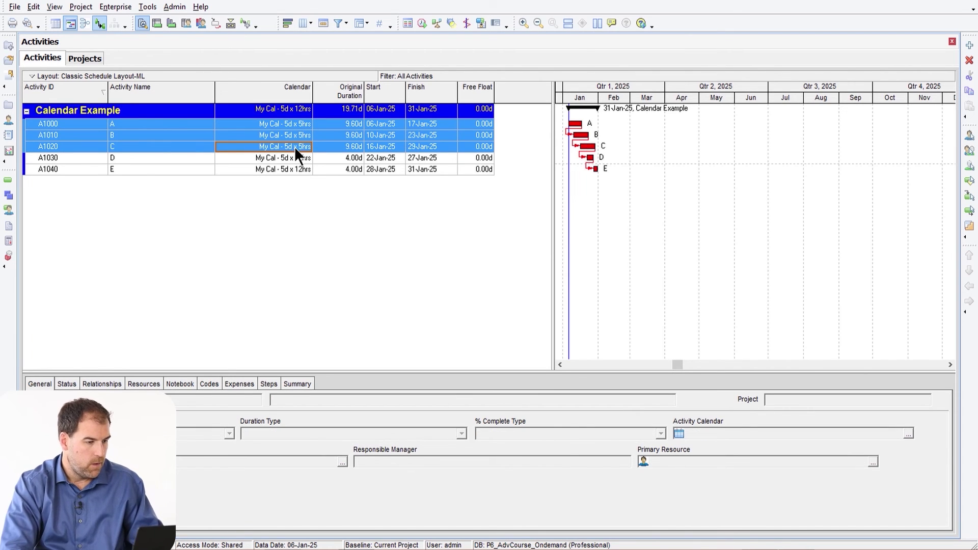
{"action": "left_click", "coordinate": [306, 196]}
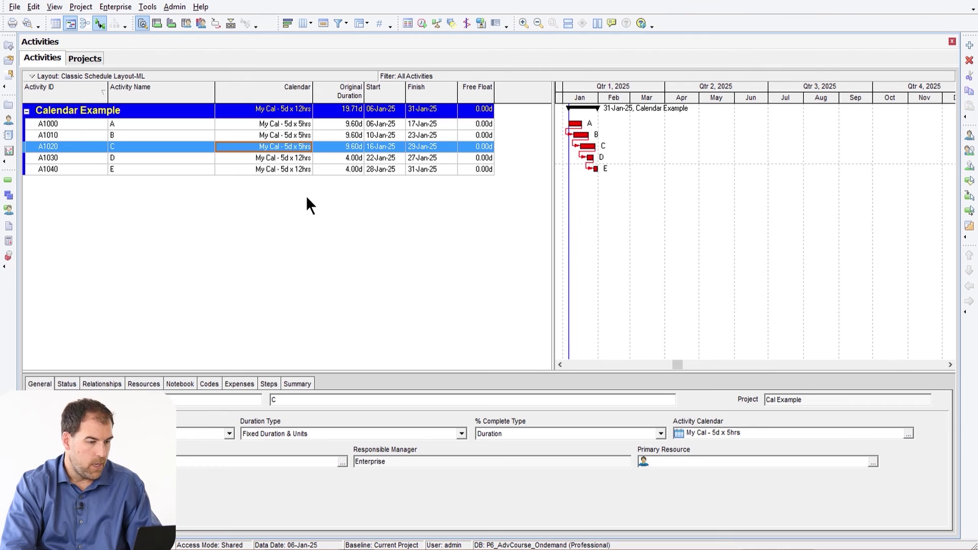
Set the original duration of activities A, B and C to 4.00d each.
{"action": "left_click", "coordinate": [337, 124]}
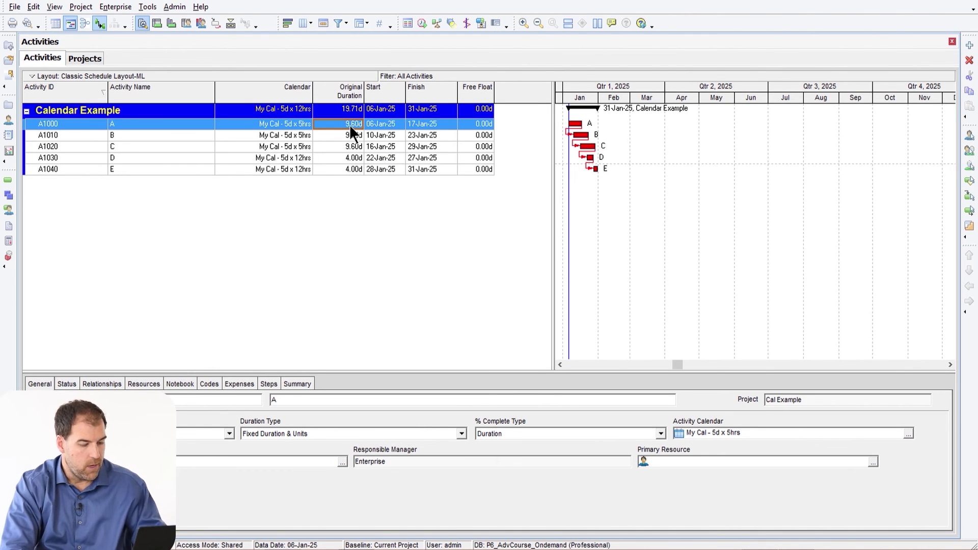
{"action": "type", "text": "4"}
{"action": "key", "text": "Return"}
{"action": "left_click", "coordinate": [346, 135]}
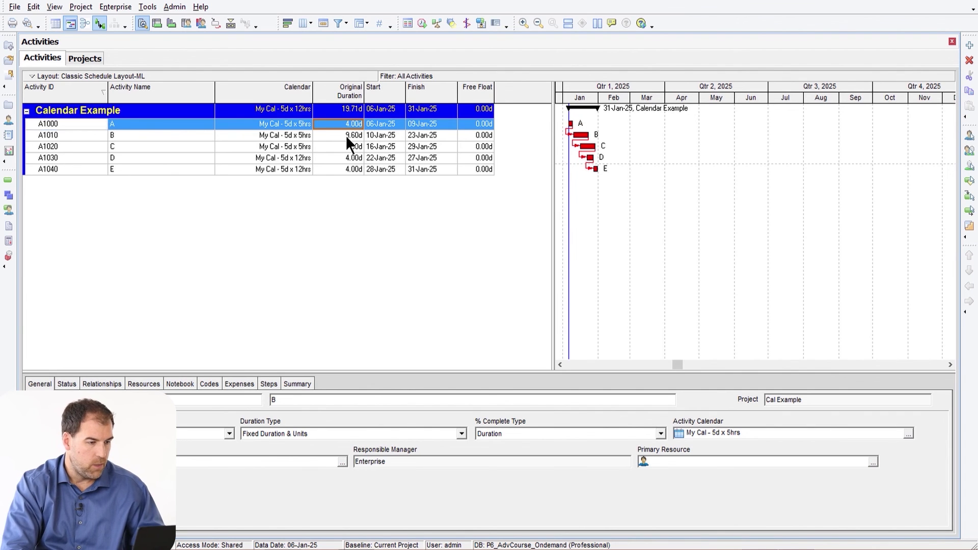
{"action": "type", "text": "4"}
{"action": "key", "text": "Return"}
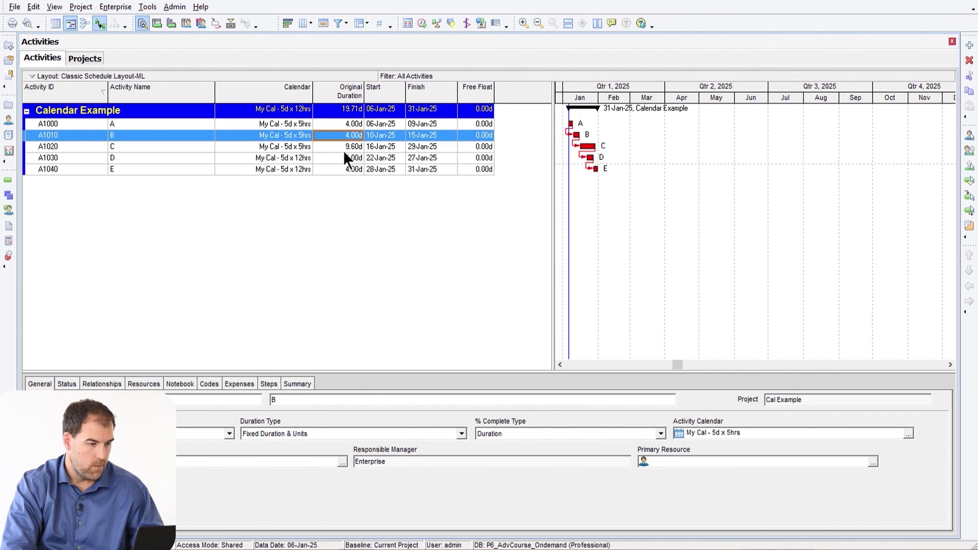
{"action": "left_click", "coordinate": [341, 148]}
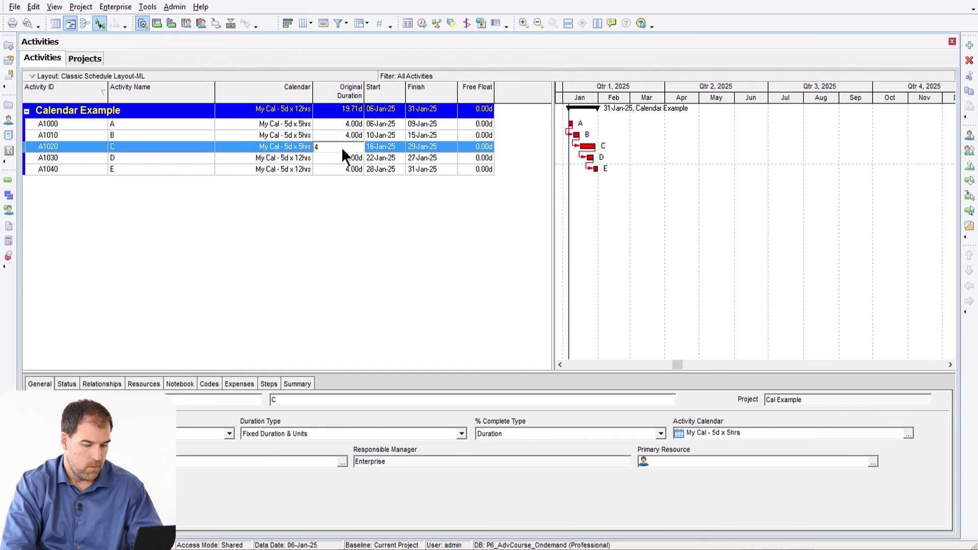
{"action": "key", "text": "Return"}
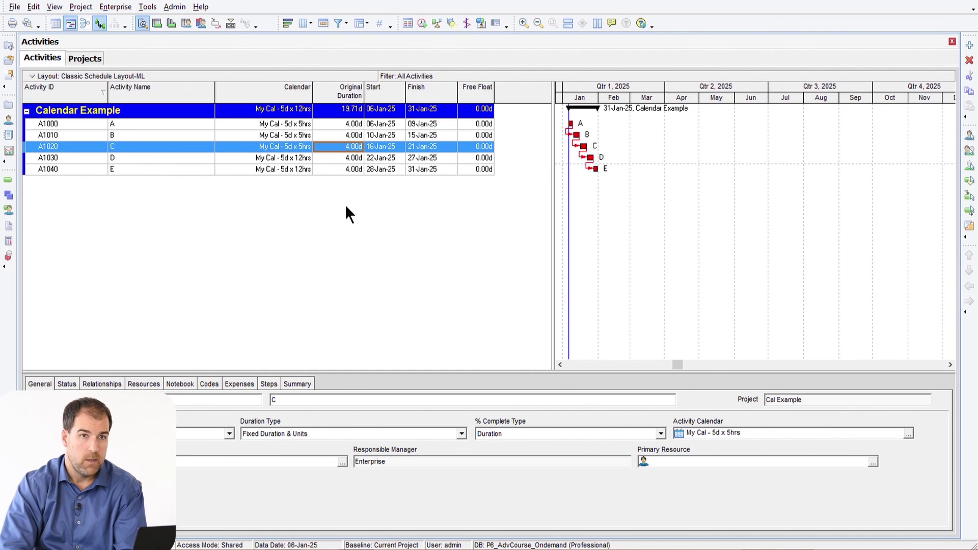